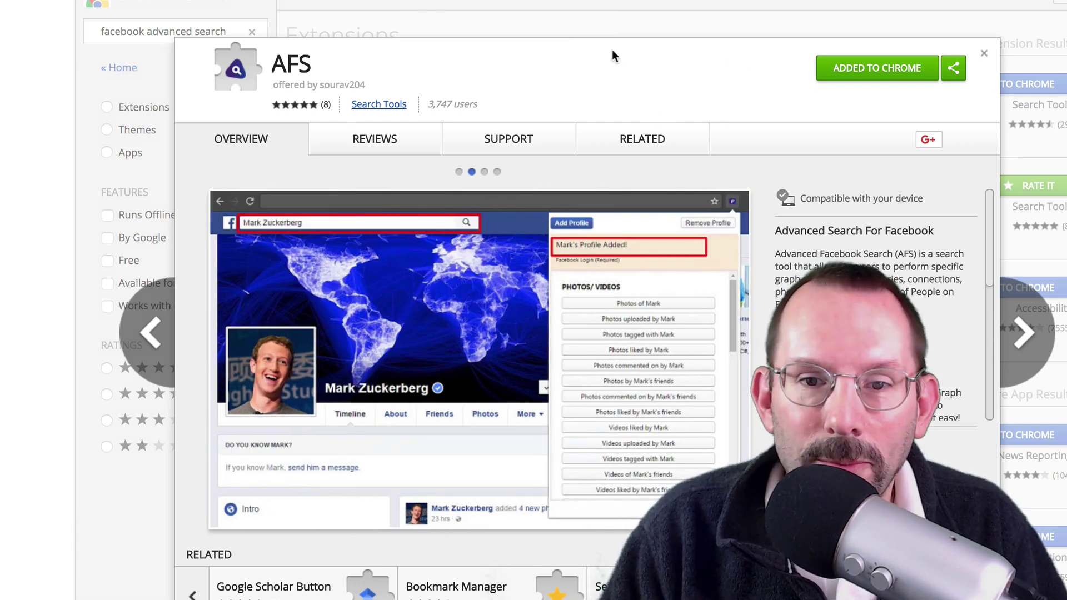
Step: Close the AFS details and open the AFS toolbar popup to read its instructions
click(984, 53)
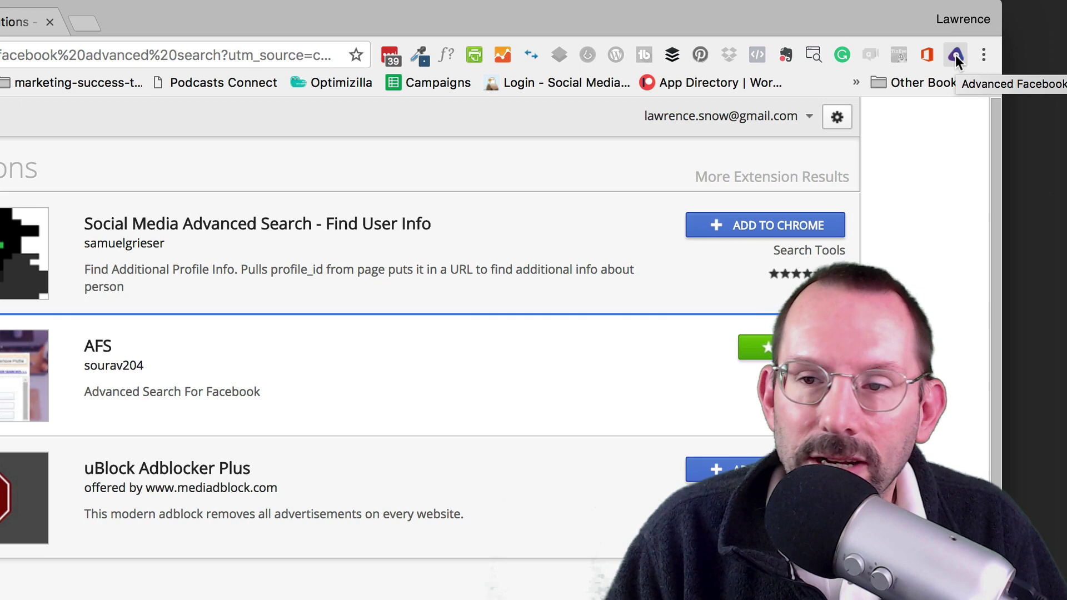
click(955, 55)
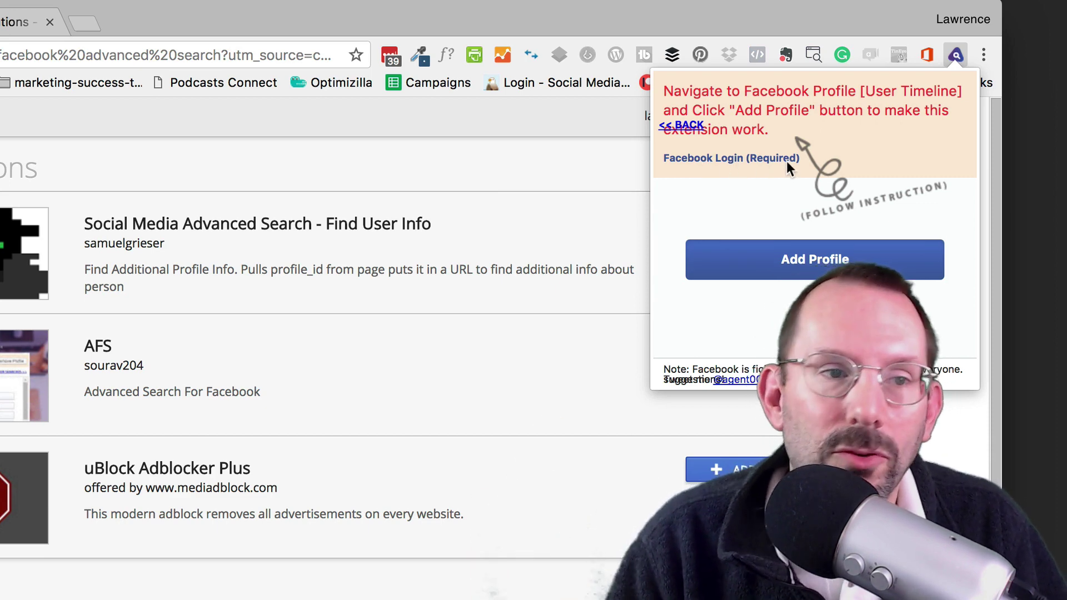
Step: Add Larry's Facebook profile to AFS and reopen the popup to confirm it was added
click(956, 55)
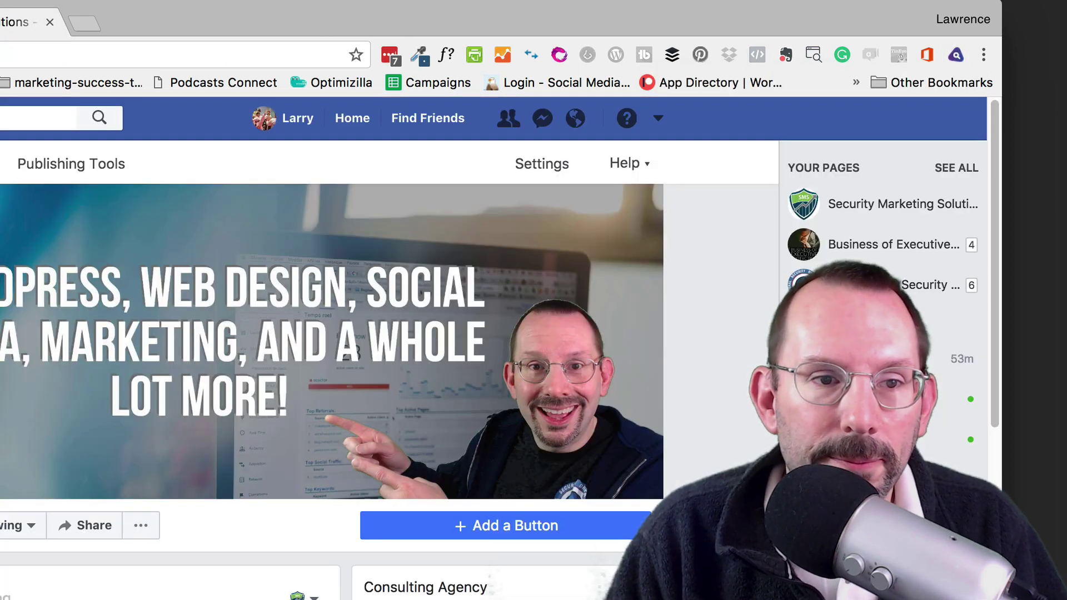
scroll(333, 384, down, 5)
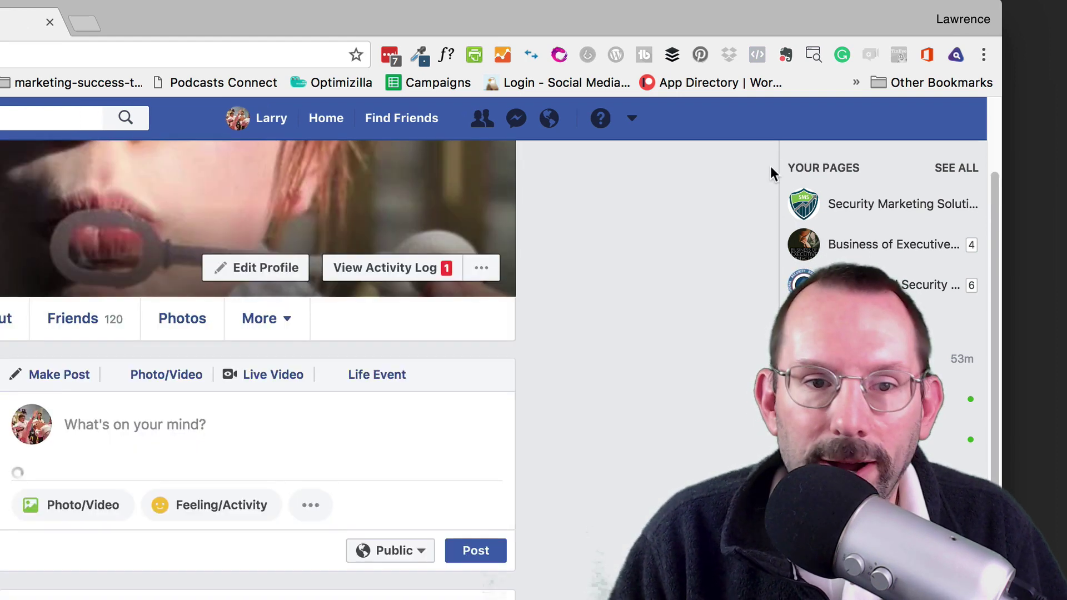
click(956, 58)
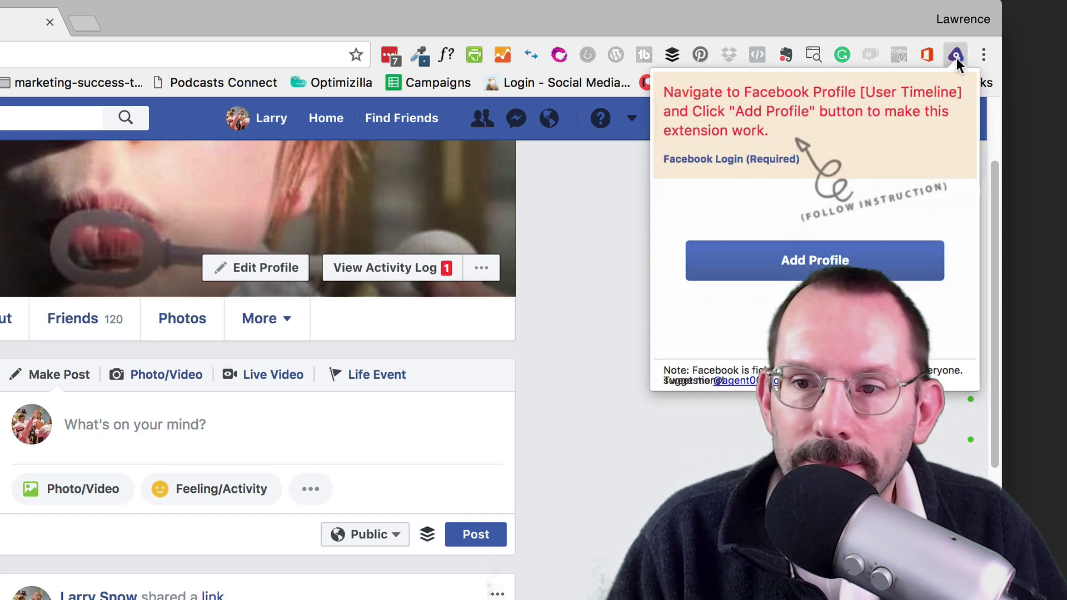
click(830, 261)
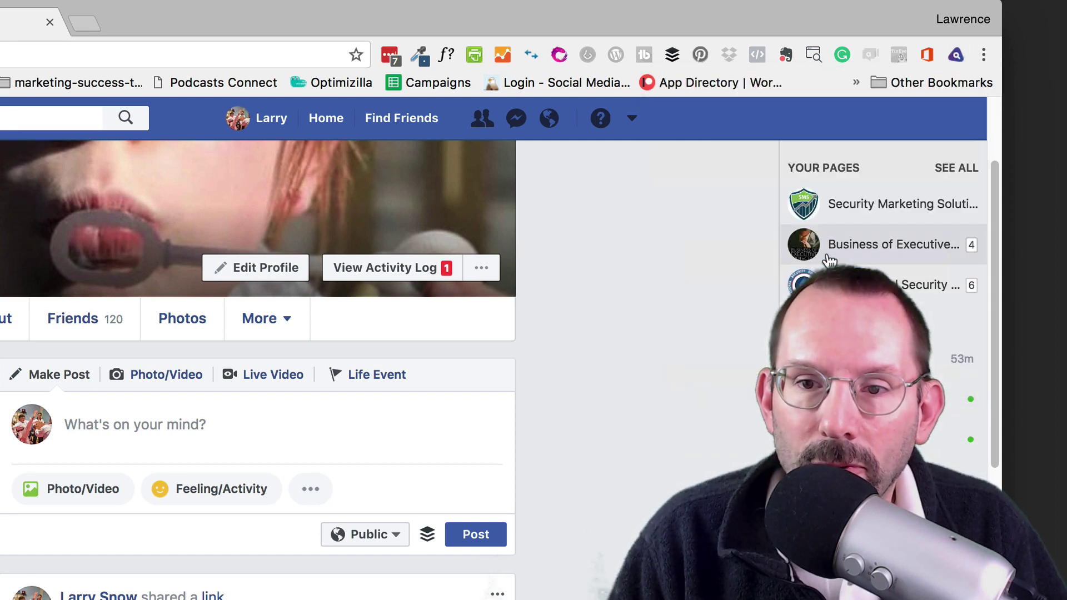
click(956, 56)
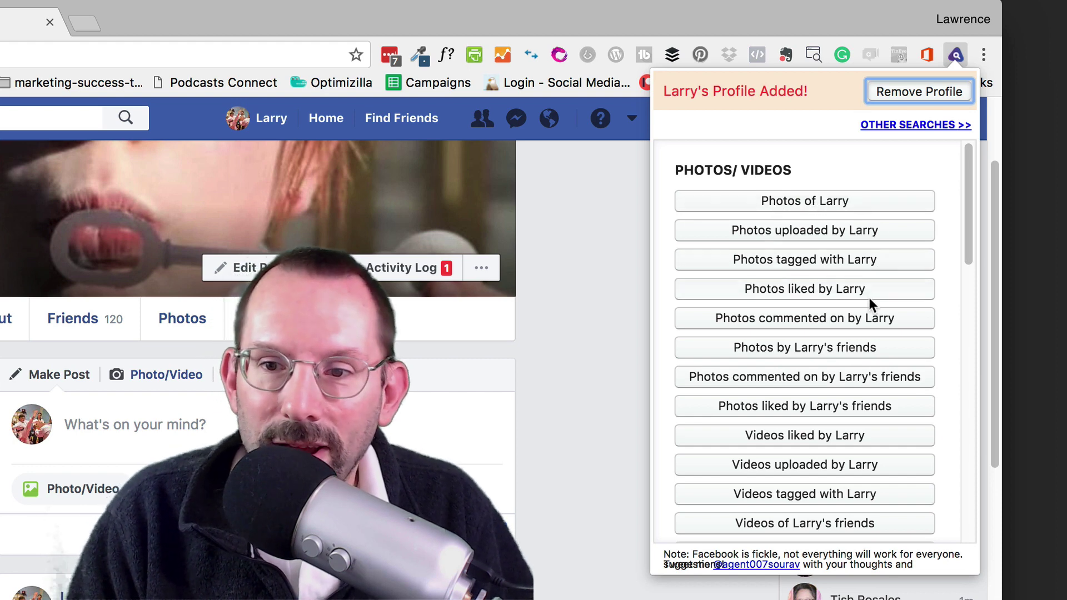
scroll(872, 357, down, 2)
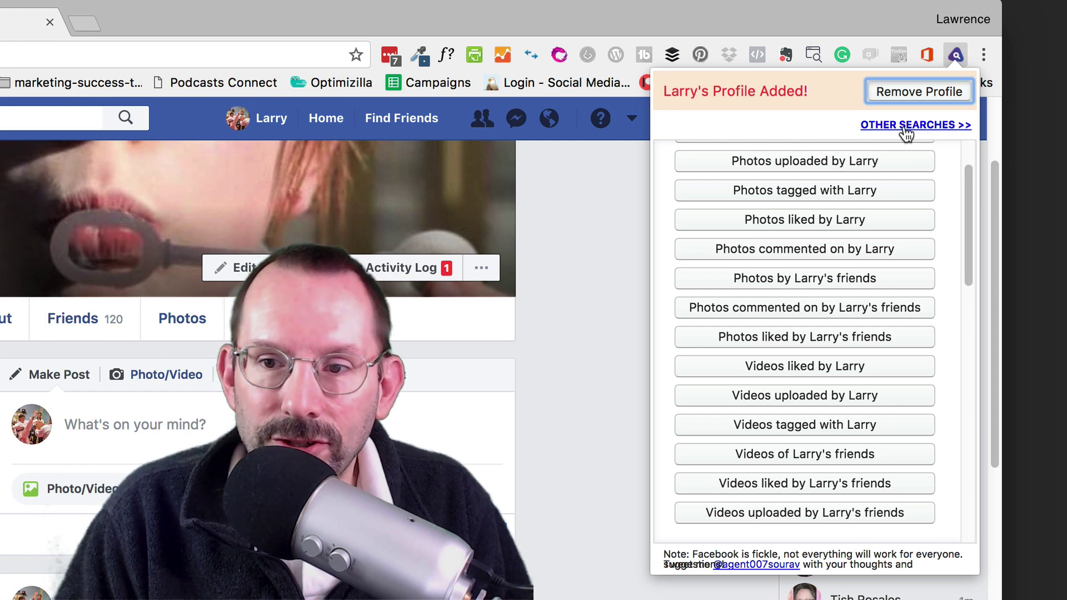
Step: Review the people-search filters: non-friends, Female gender, relationship status unset, and spoken languages
click(905, 126)
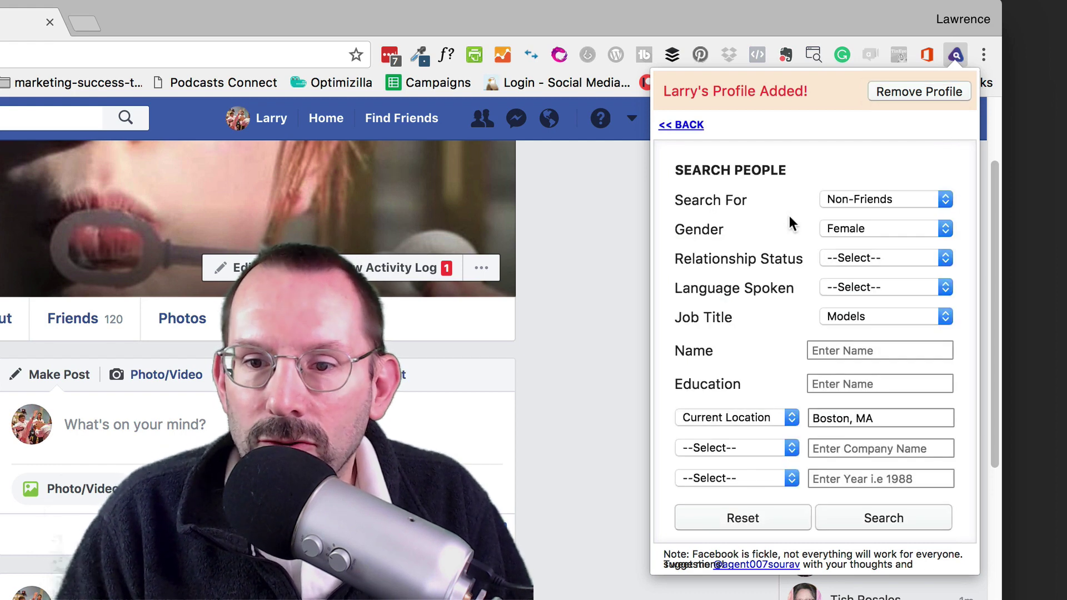
click(947, 198)
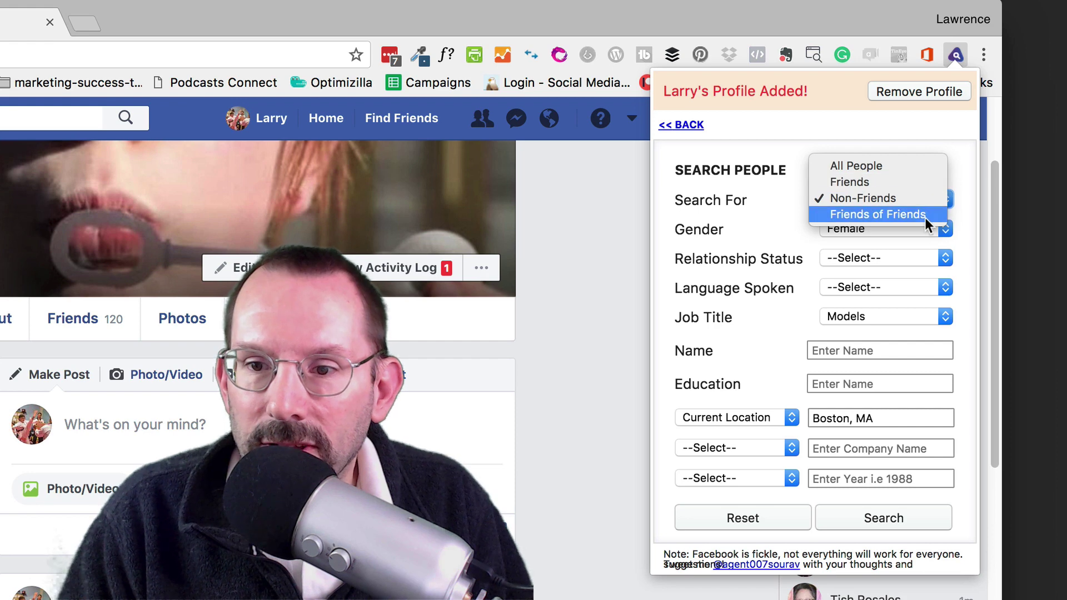
click(769, 172)
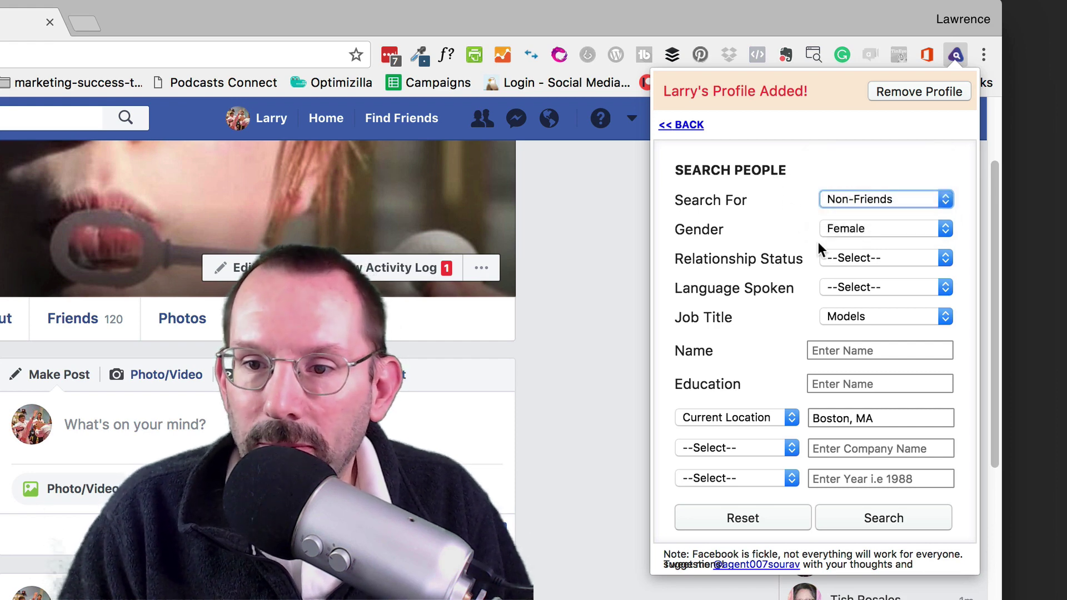
click(884, 231)
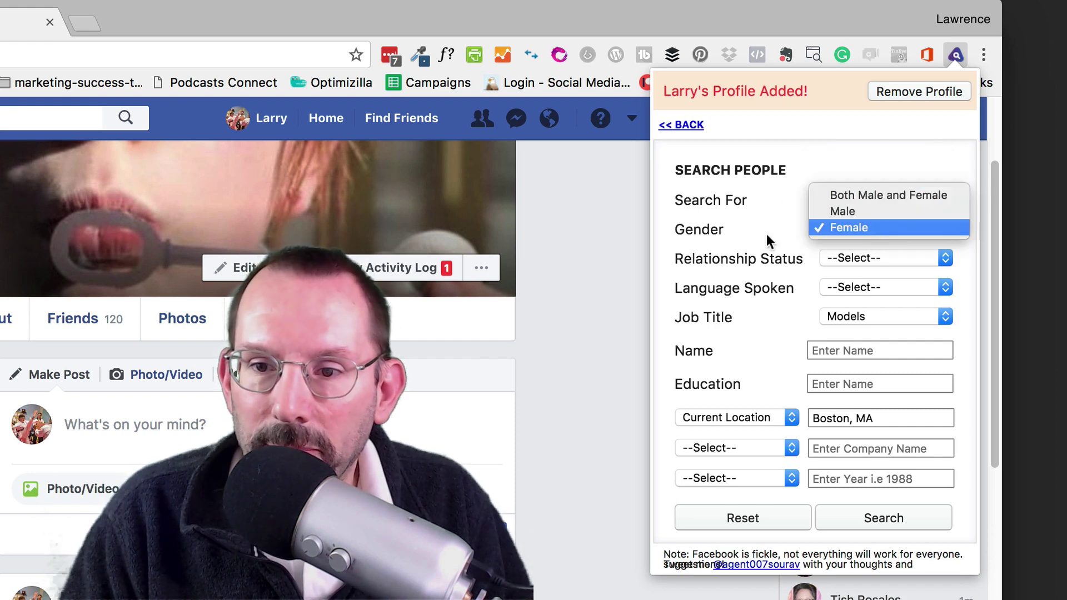
click(750, 237)
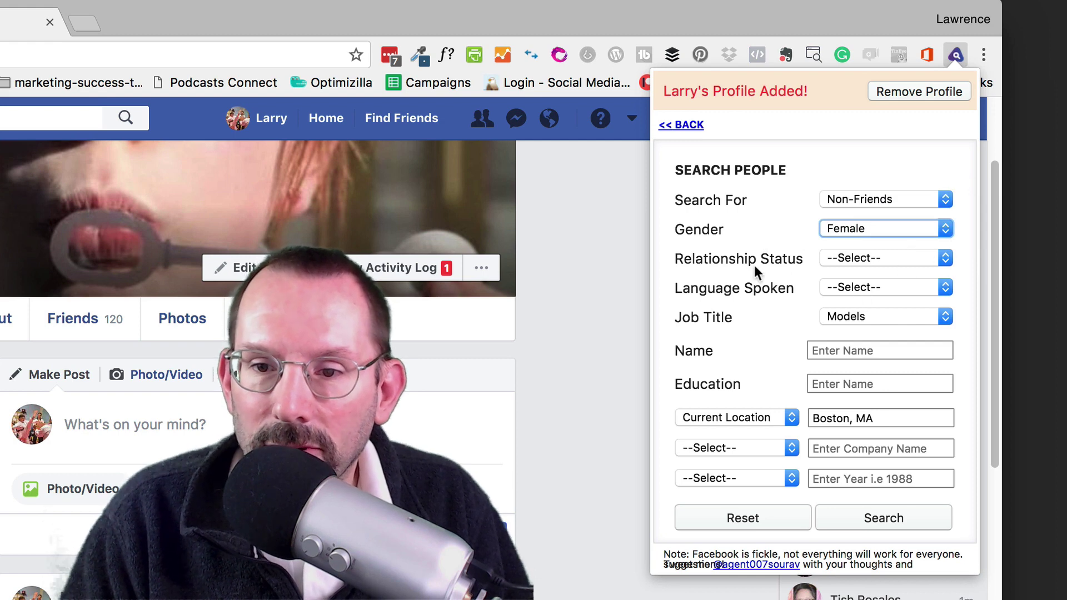
click(893, 265)
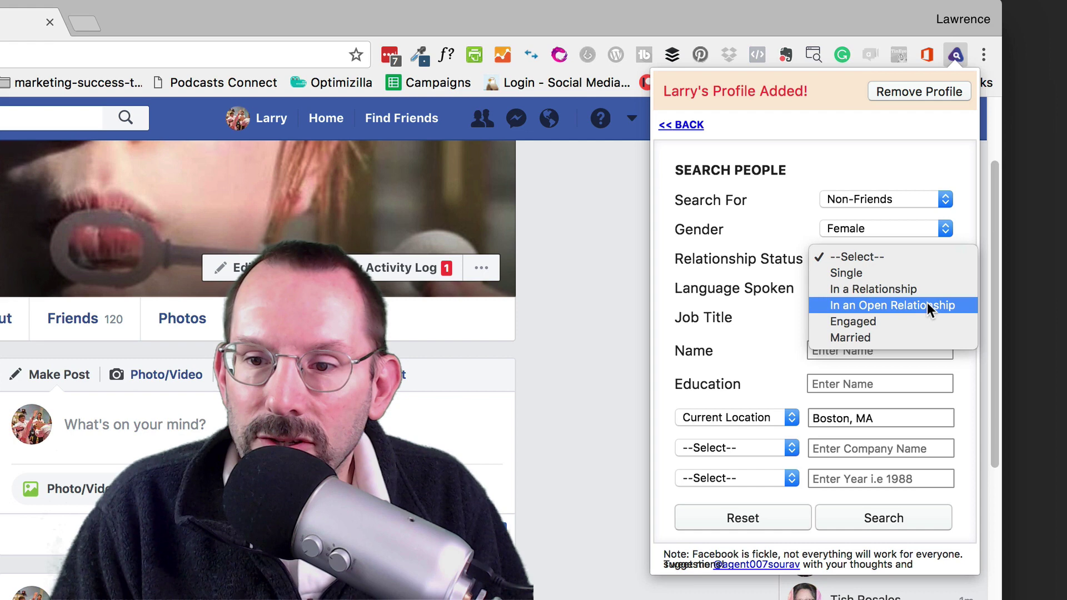
click(755, 326)
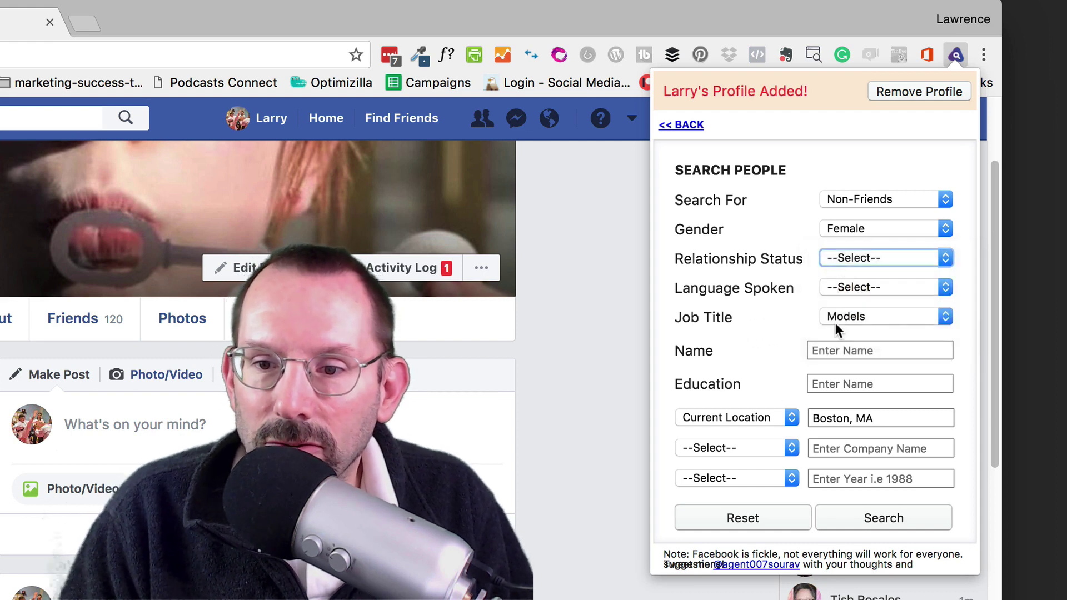
click(902, 288)
Step: Switch the search to All People with gender Both Male and Female
click(947, 200)
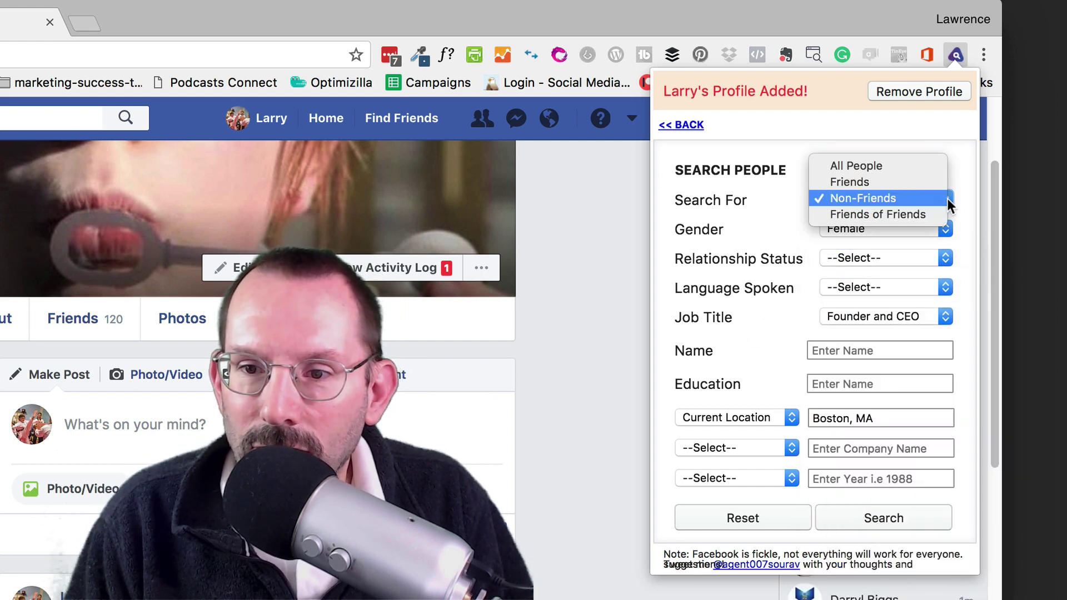
click(891, 169)
click(945, 229)
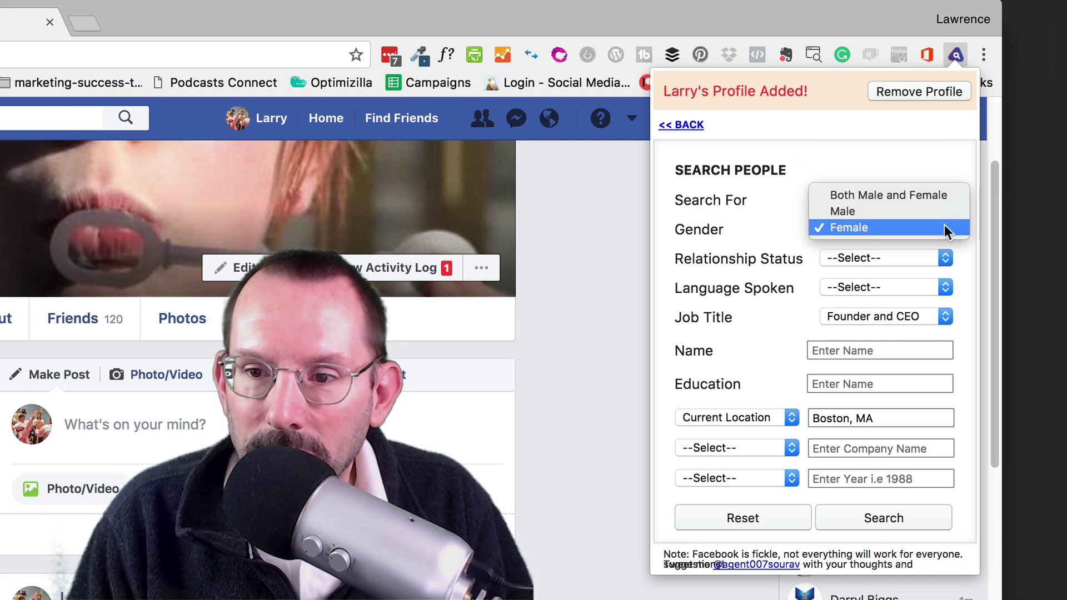
click(754, 199)
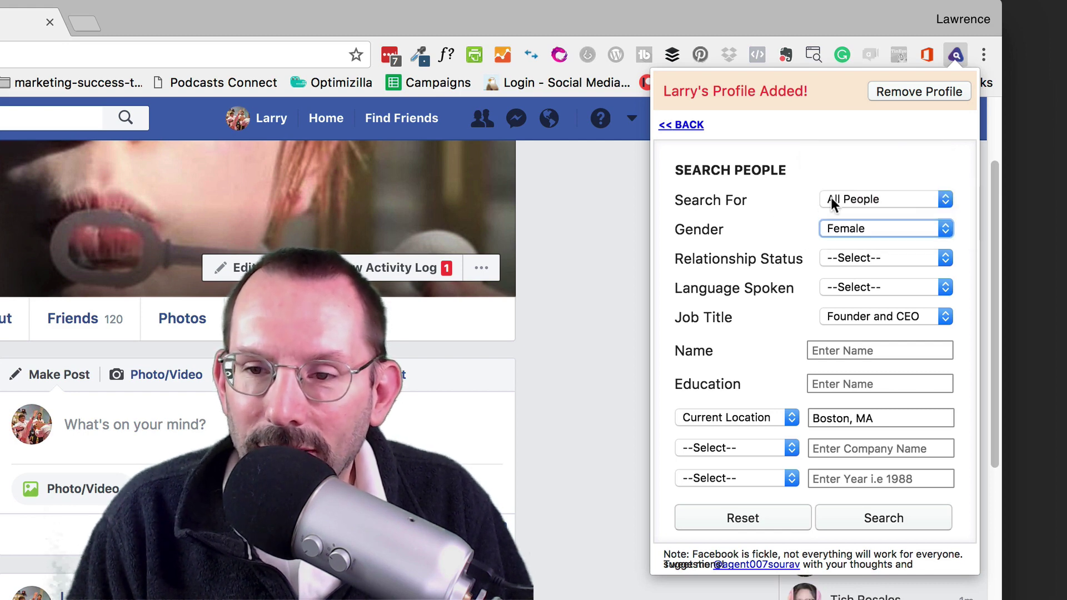
click(944, 229)
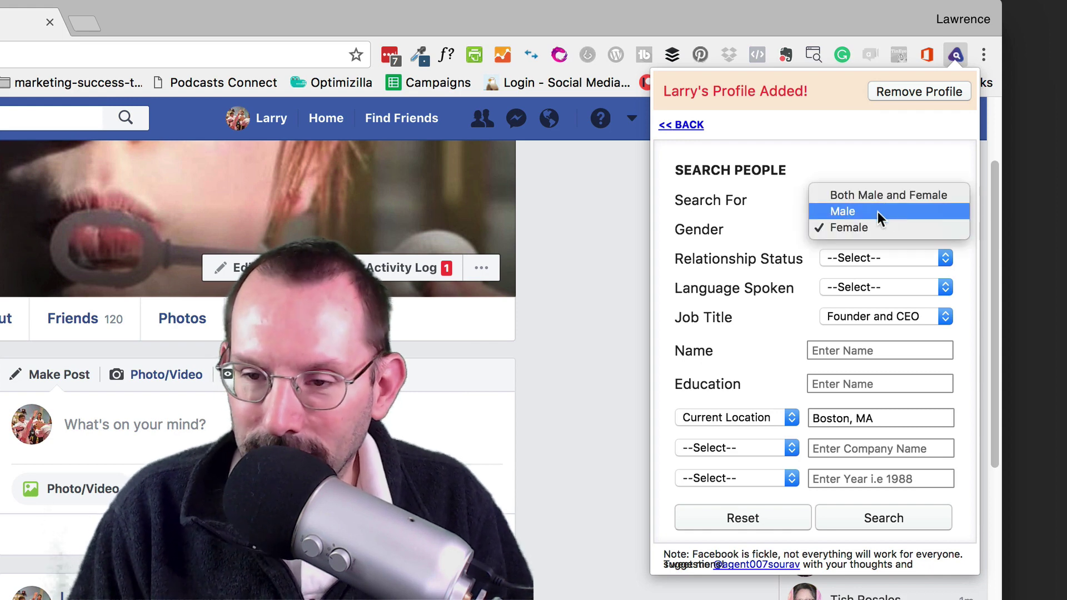
click(728, 206)
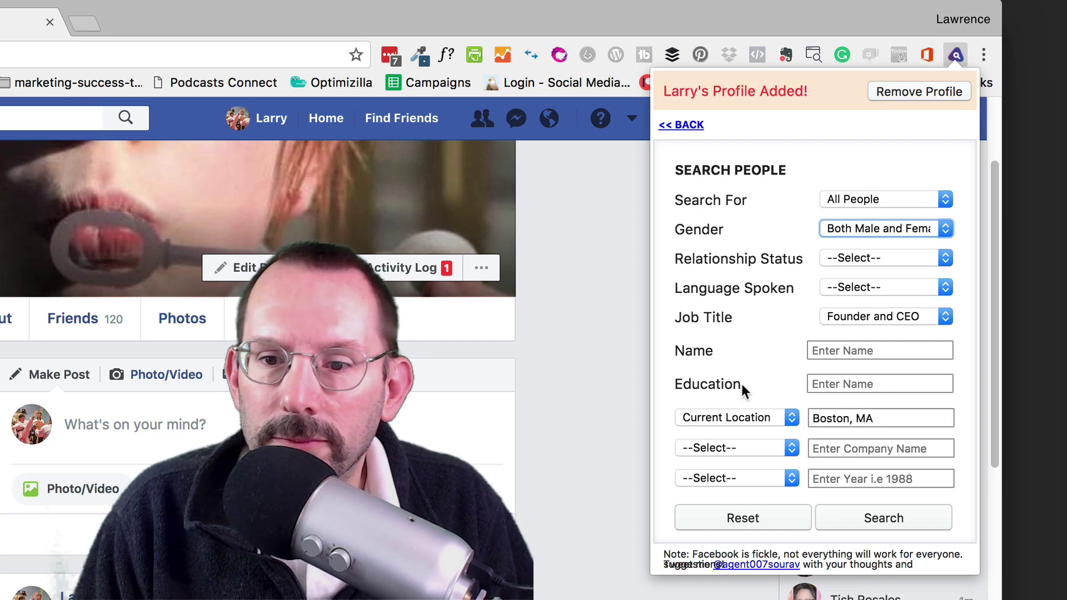
click(846, 386)
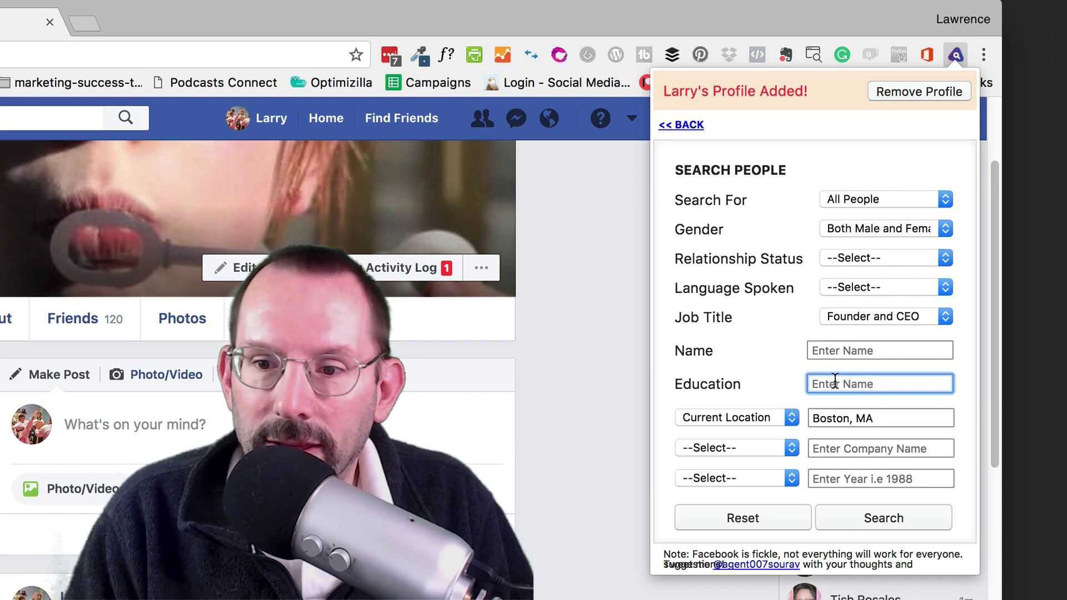
click(826, 350)
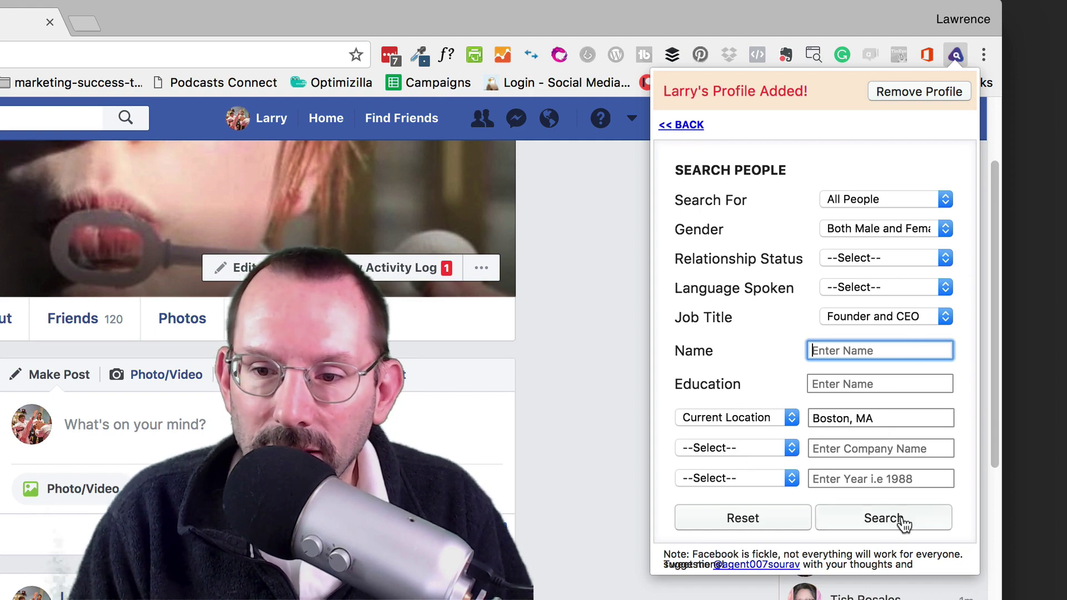
Step: Run the AFS people search for Boston founders and CEOs
click(884, 518)
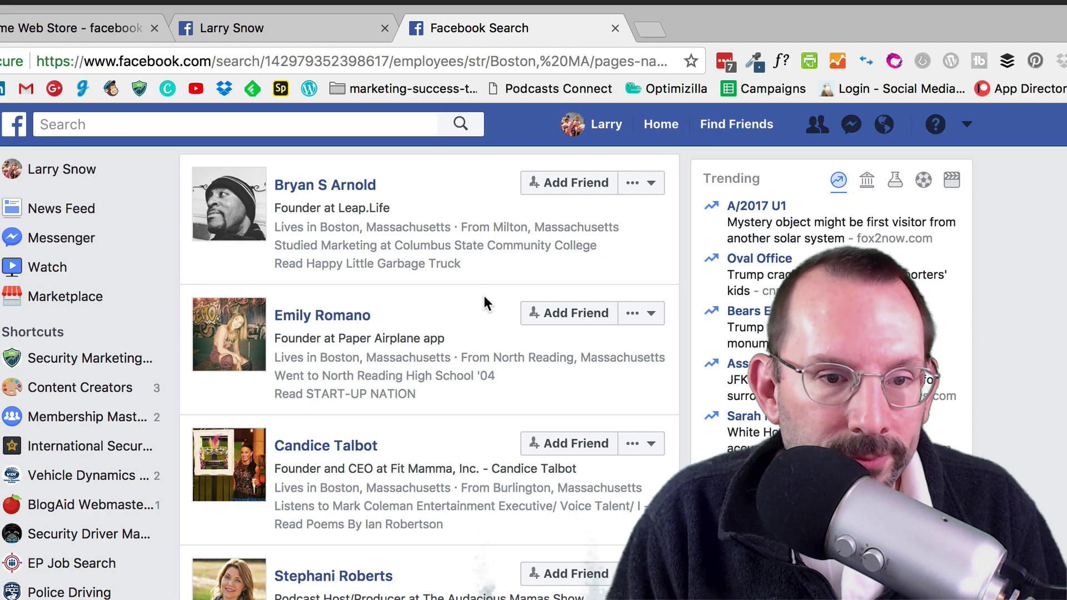
scroll(485, 302, down, 1)
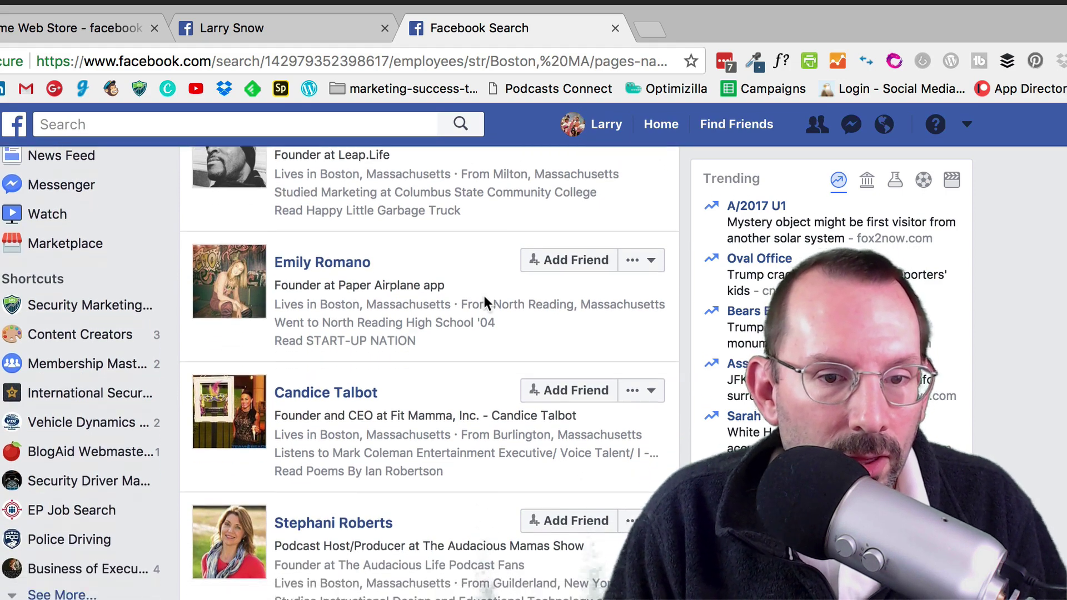
scroll(485, 301, down, 4)
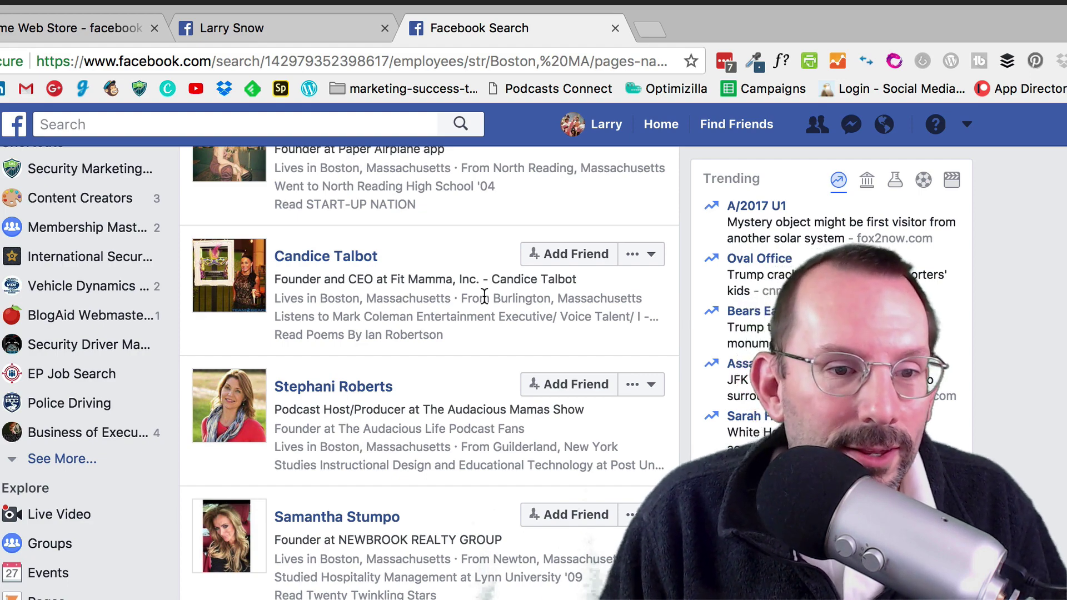
scroll(484, 296, up, 3)
Step: Clear the job title to --Select-- and begin a Current Company filter for Northeastern University
click(977, 66)
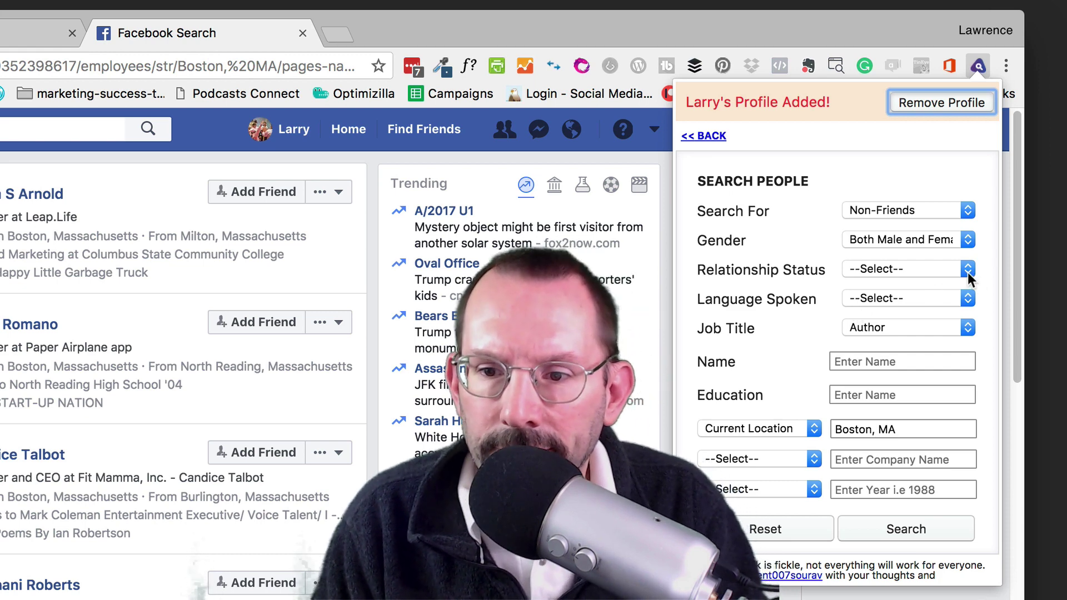
click(967, 327)
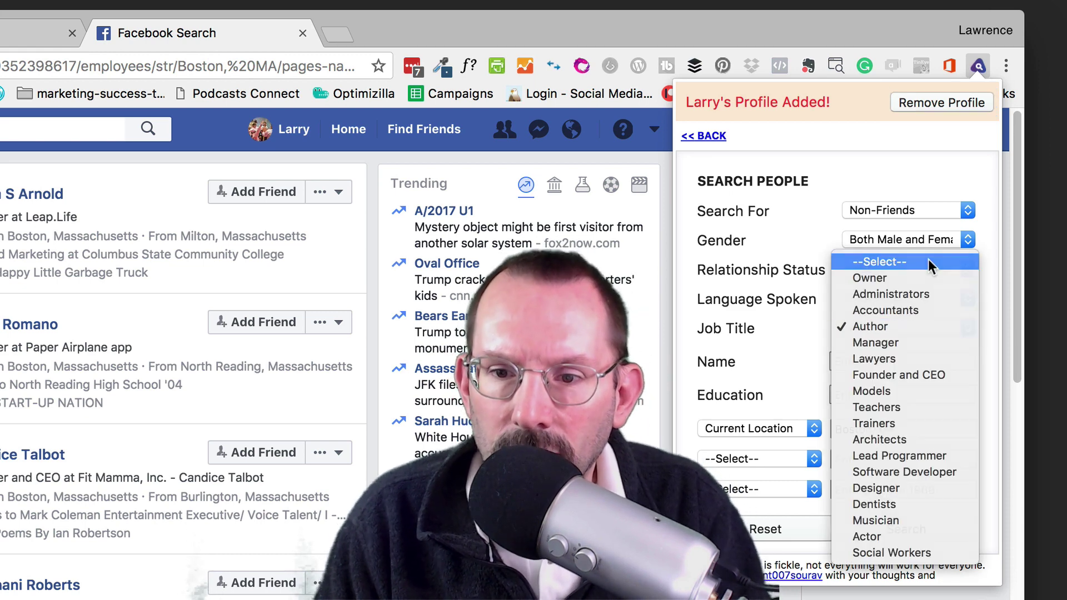
click(917, 262)
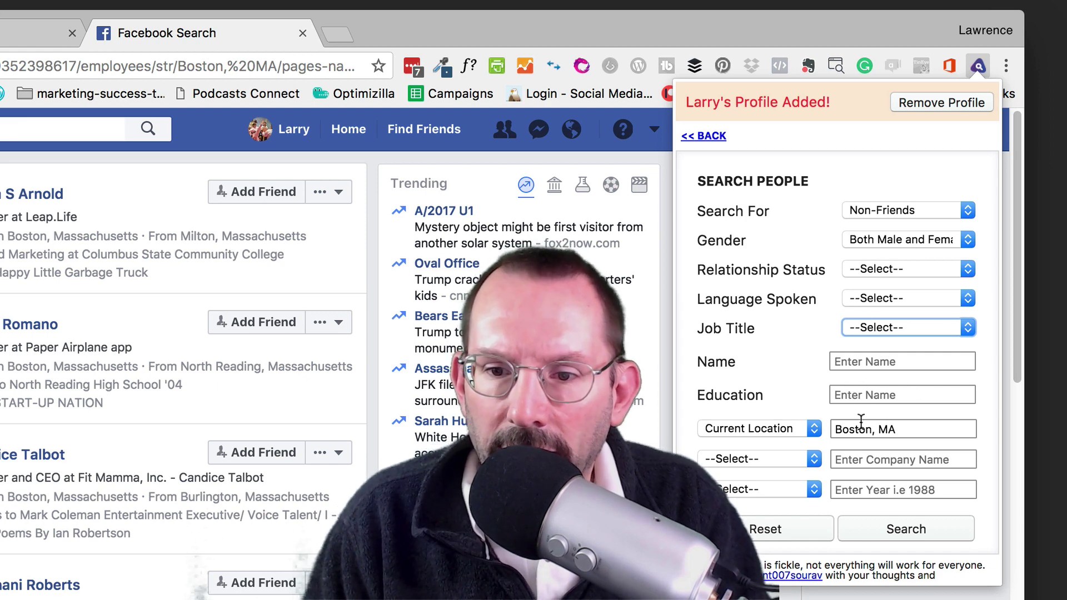
click(850, 460)
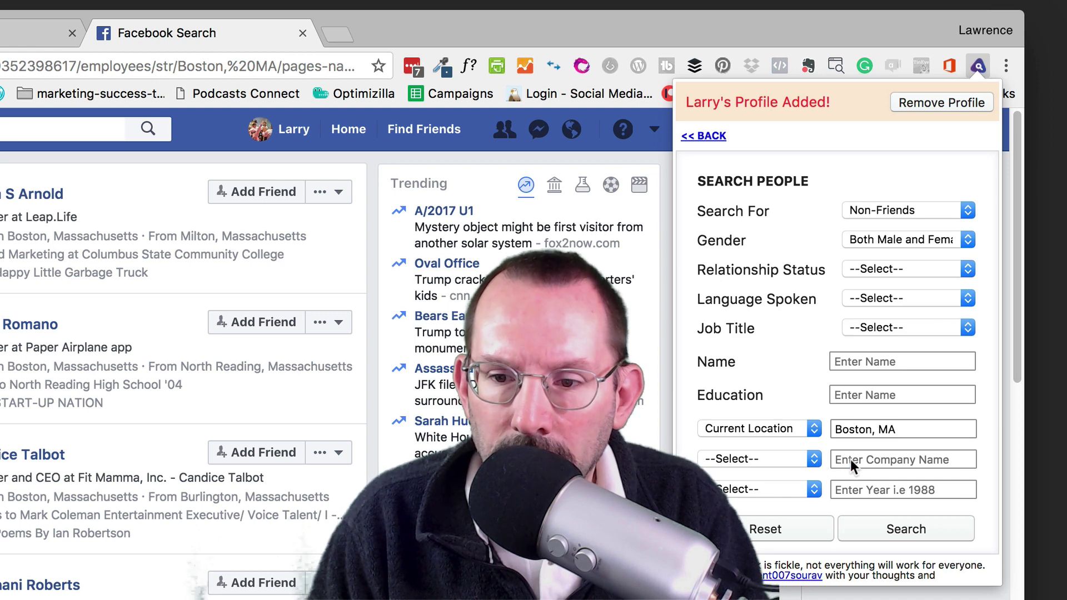
click(815, 460)
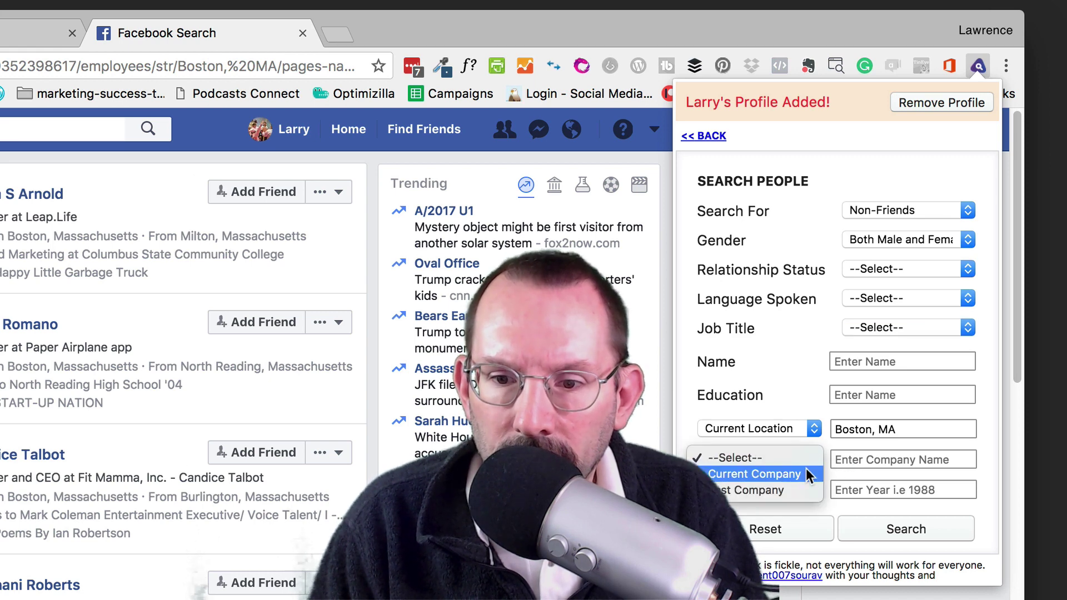
click(807, 470)
click(869, 460)
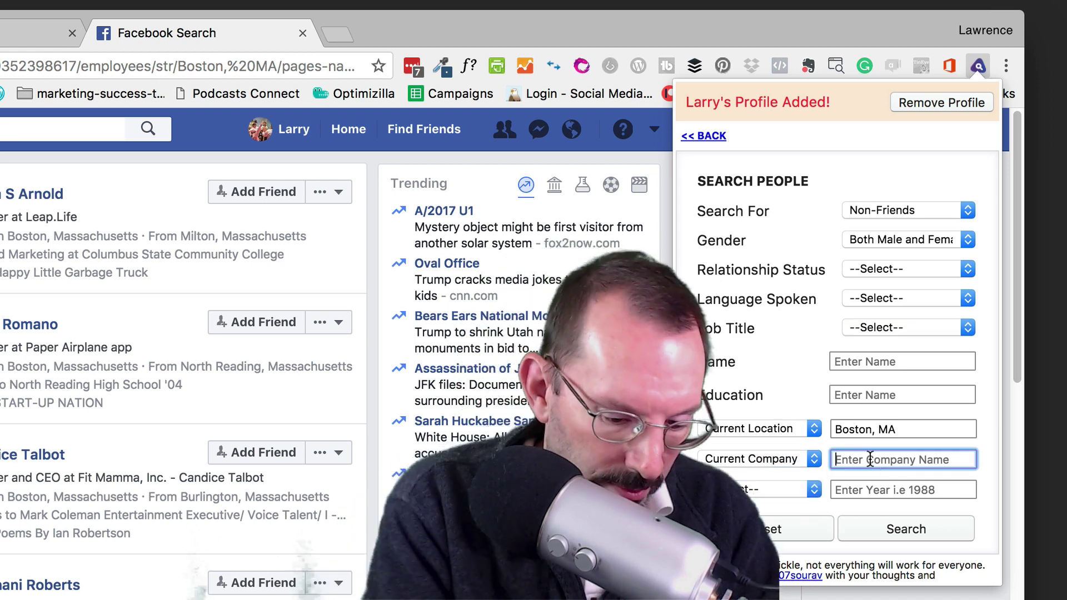
text(Nort)
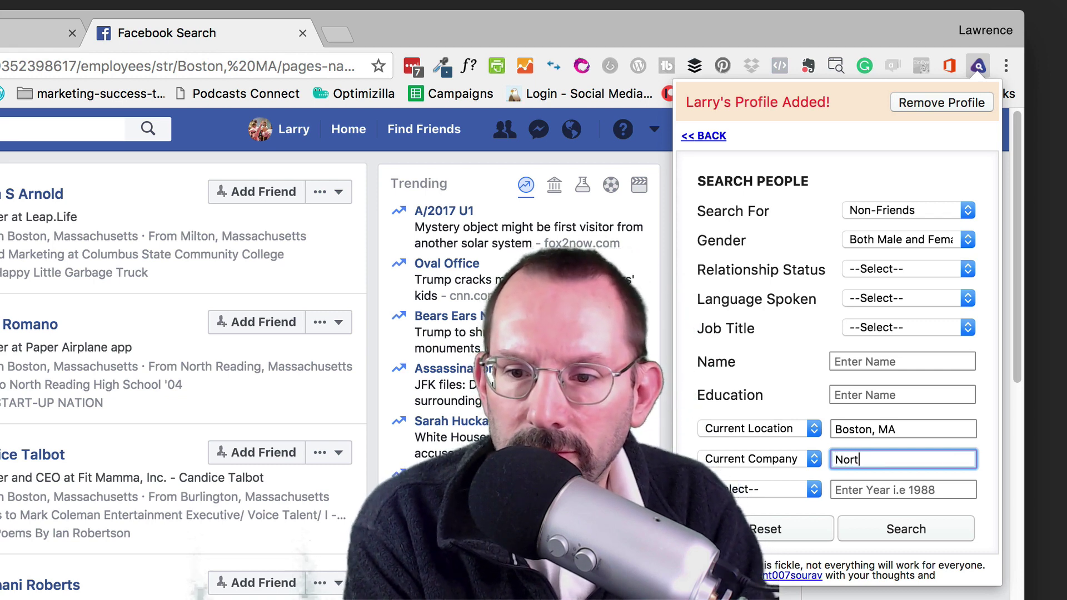
text(heas)
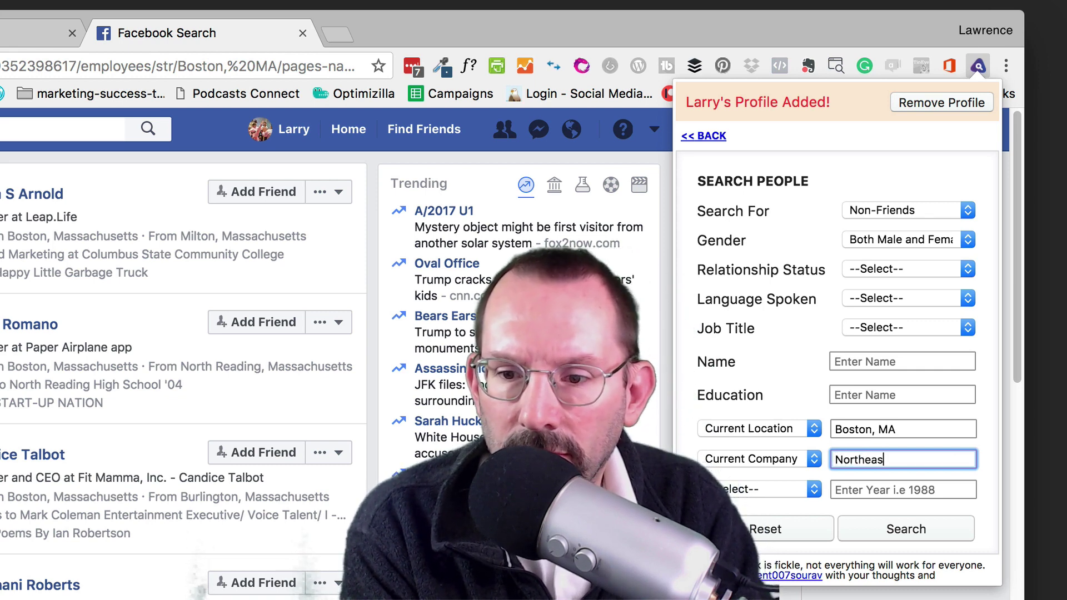
text(University)
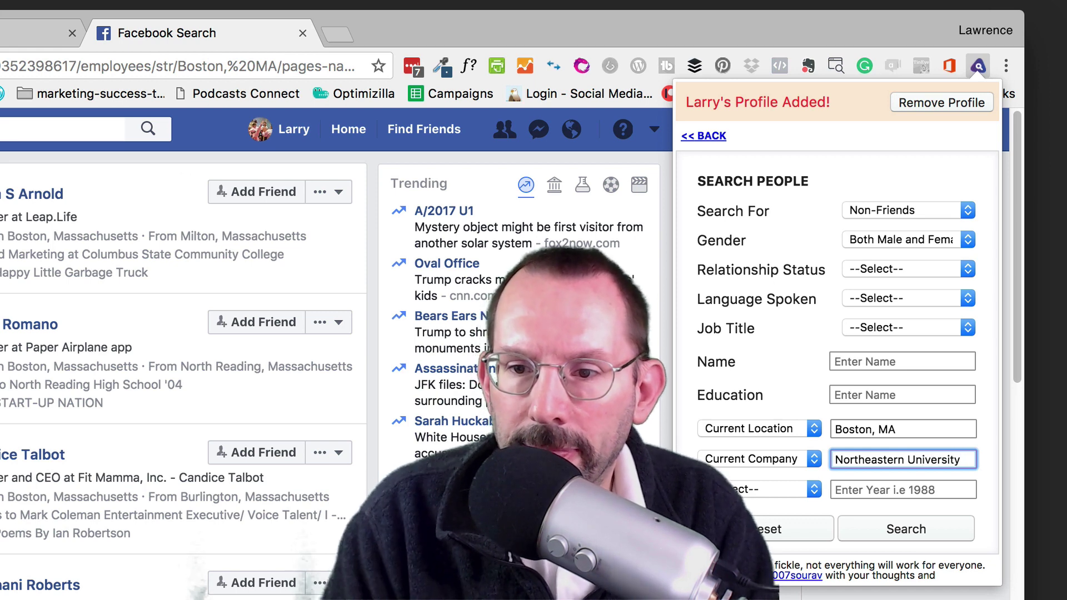
Step: Run the AFS people search for Northeastern University staff in Boston
click(877, 538)
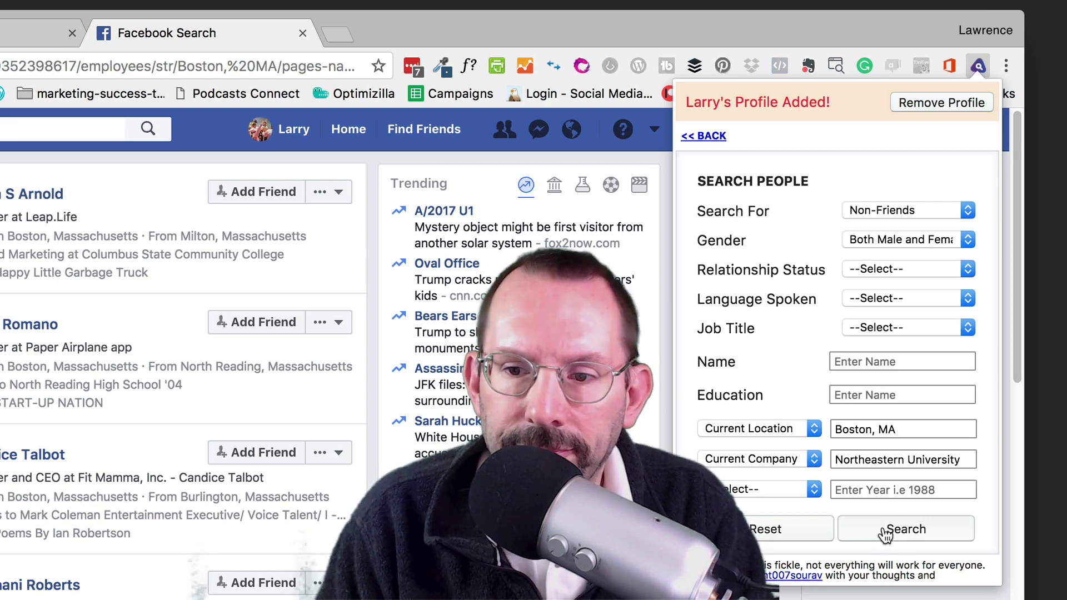